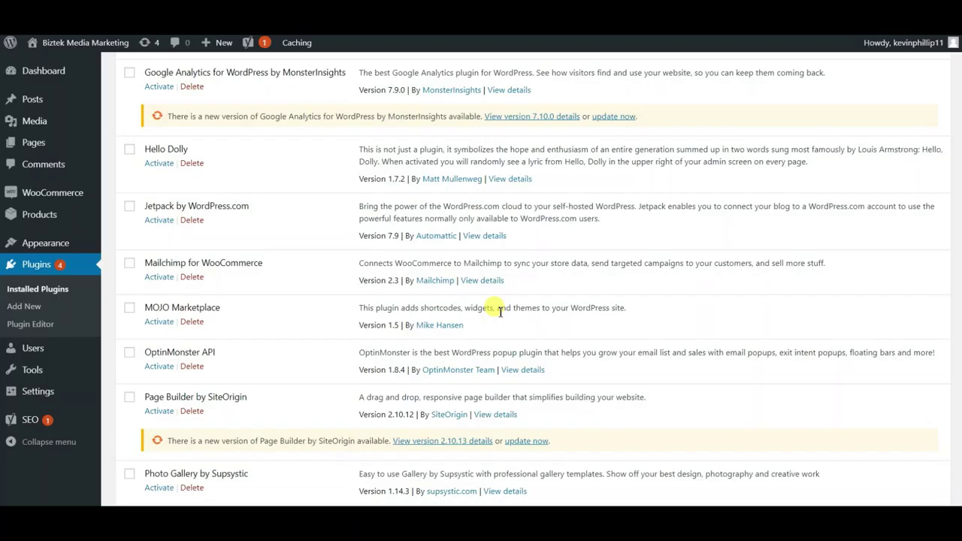
# Select all plugins and apply the Deactivate bulk action to them
pyautogui.scroll(3, 626, 251)
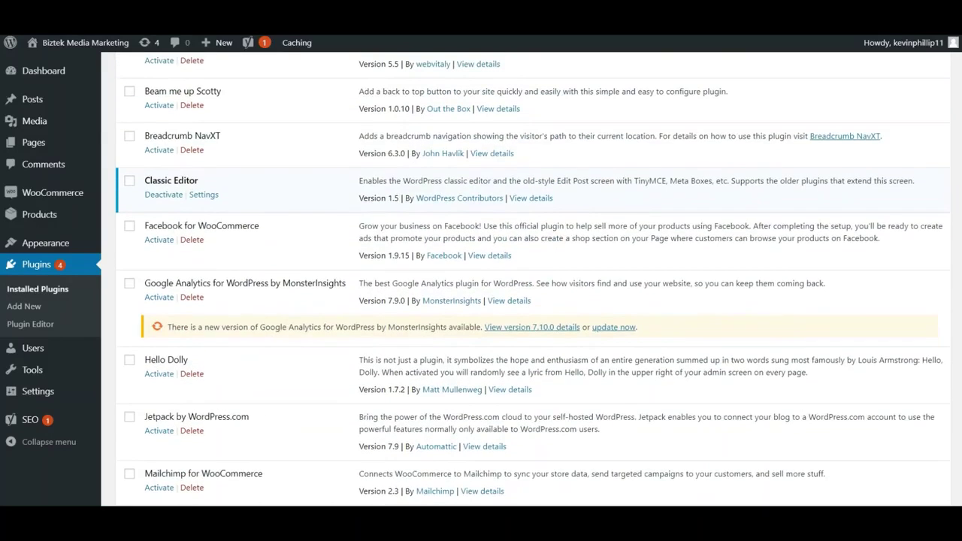
pyautogui.scroll(4, 272, 236)
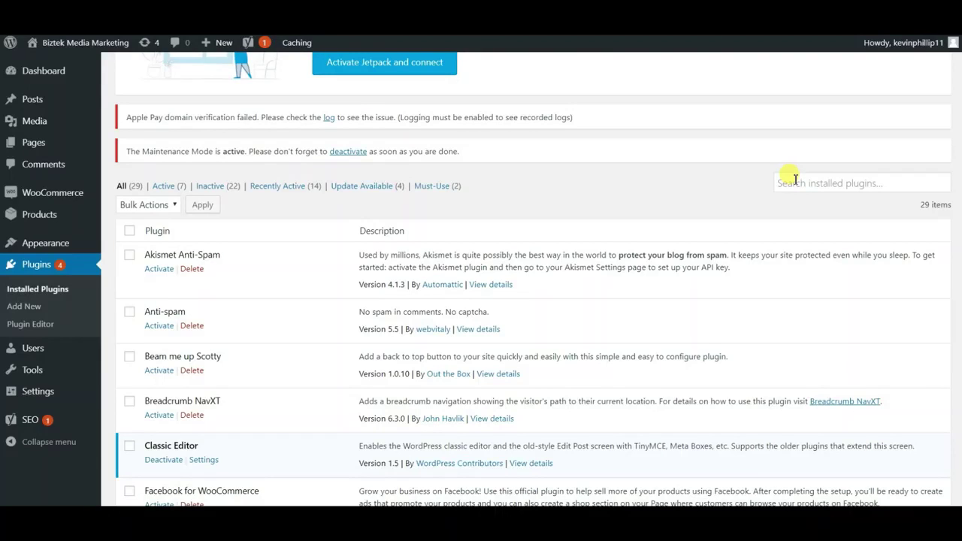
pyautogui.click(796, 180)
pyautogui.click(130, 232)
pyautogui.click(144, 204)
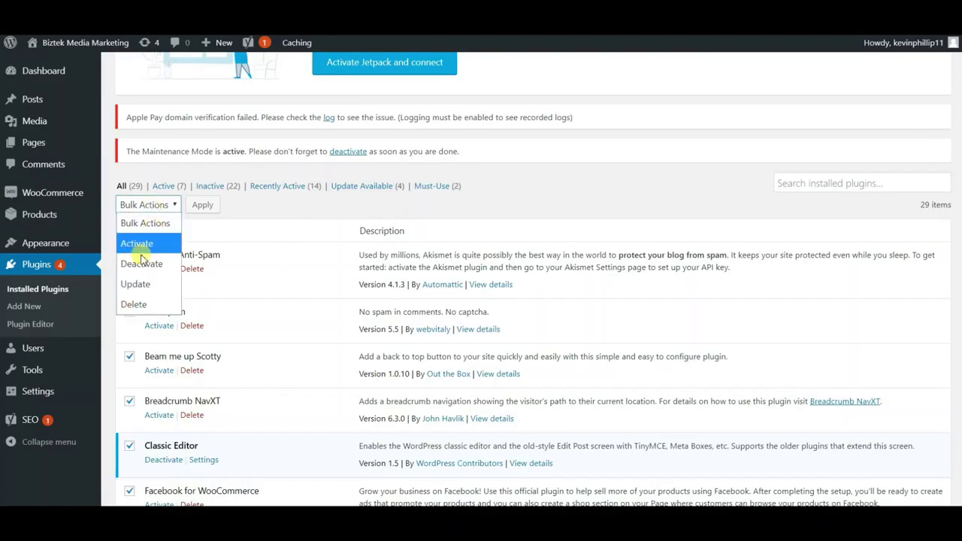
pyautogui.click(141, 264)
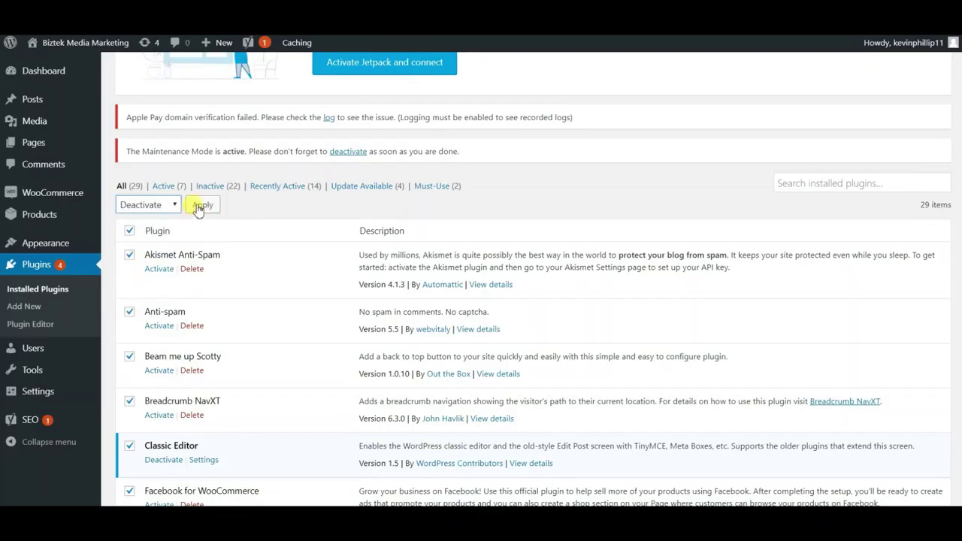
pyautogui.click(198, 209)
# Scroll through the plugin list to check that every plugin is now deactivated
pyautogui.scroll(-3, 723, 236)
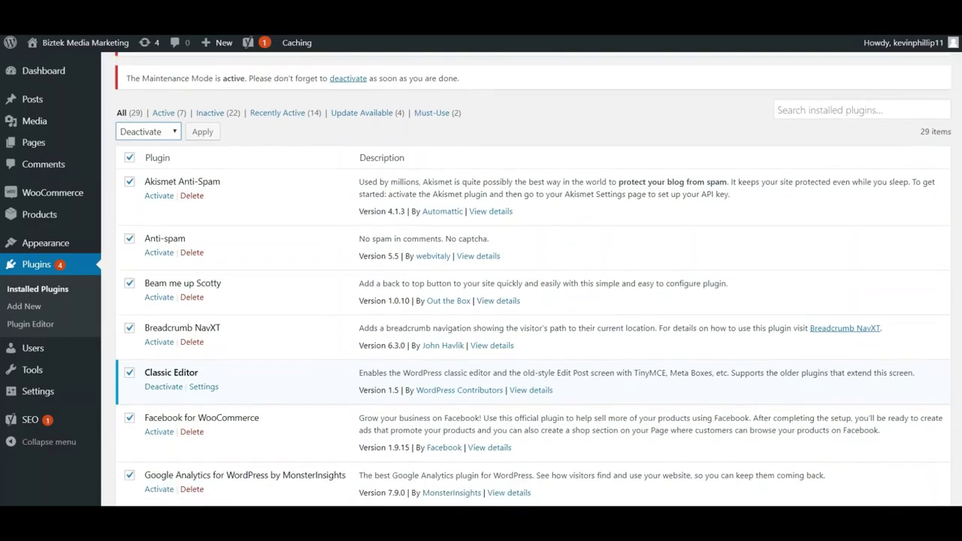
pyautogui.scroll(-2, 533, 277)
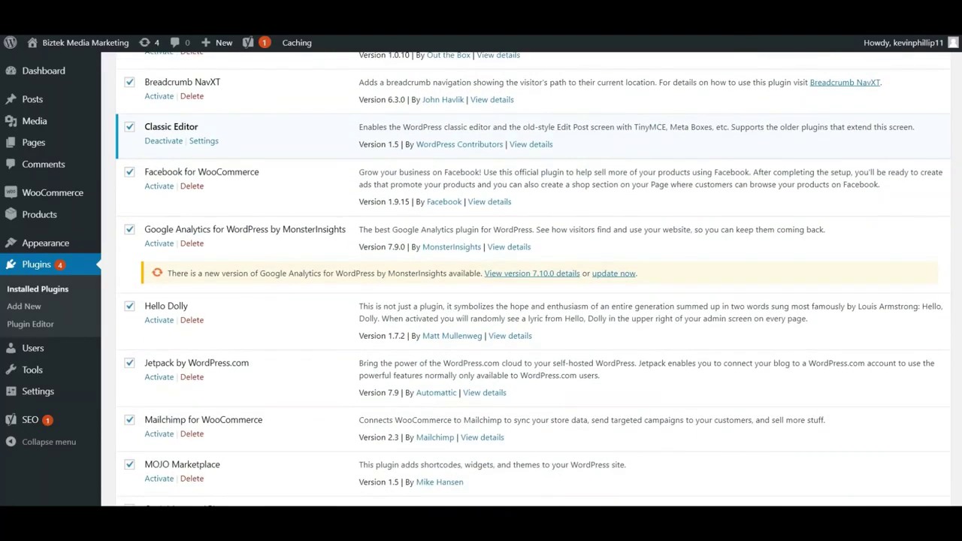
pyautogui.scroll(1, 533, 277)
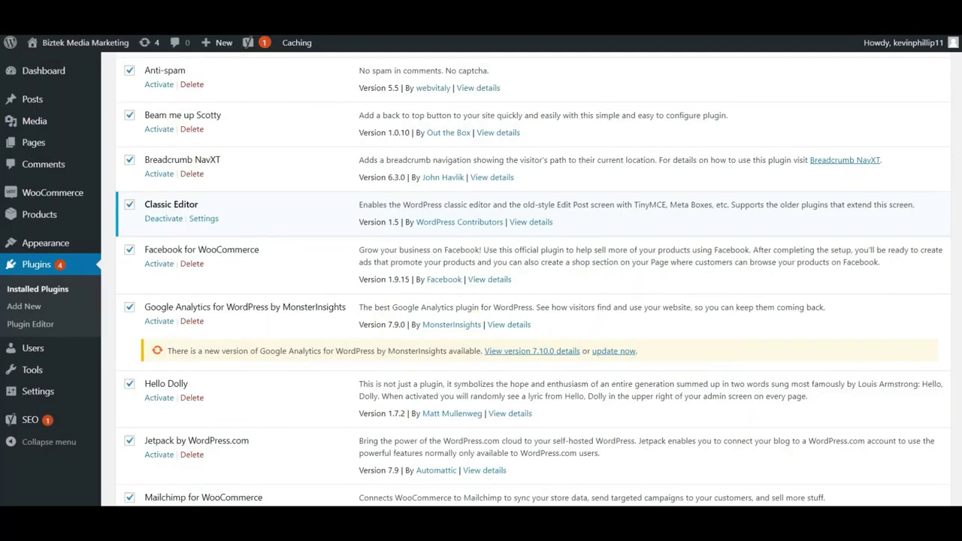
pyautogui.scroll(-7, 533, 280)
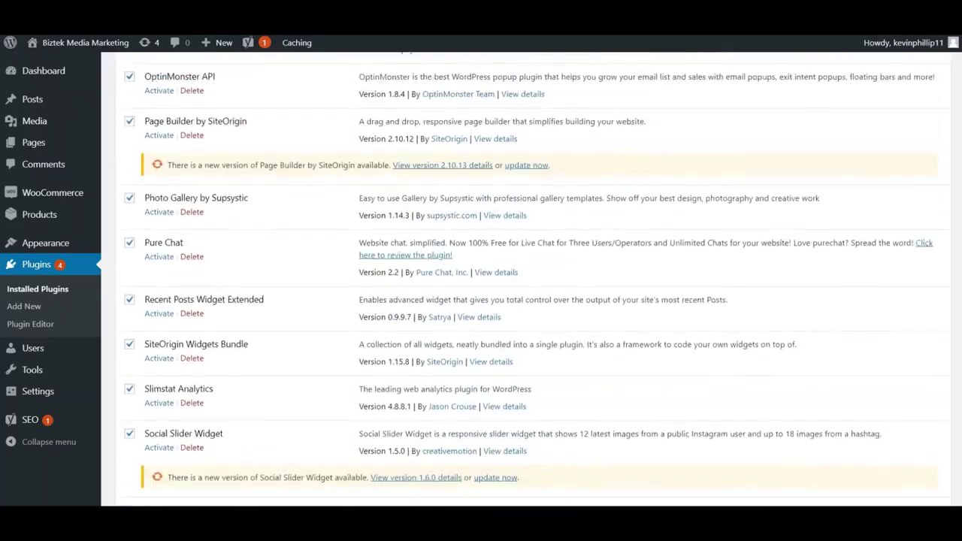
pyautogui.scroll(-3, 533, 281)
pyautogui.scroll(14, 533, 281)
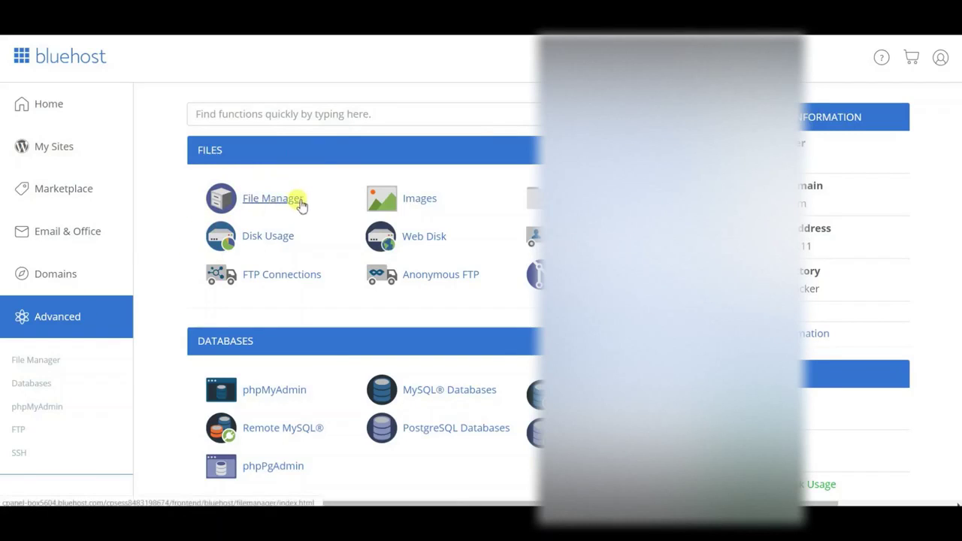
# Launch cPanel File Manager, briefly checking the WordPress plugins tab
pyautogui.click(273, 198)
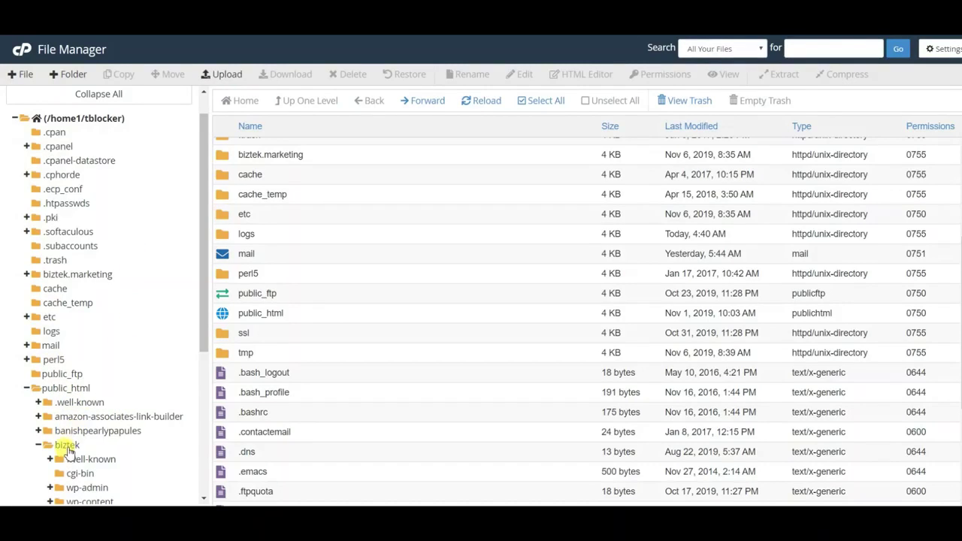
pyautogui.click(105, 34)
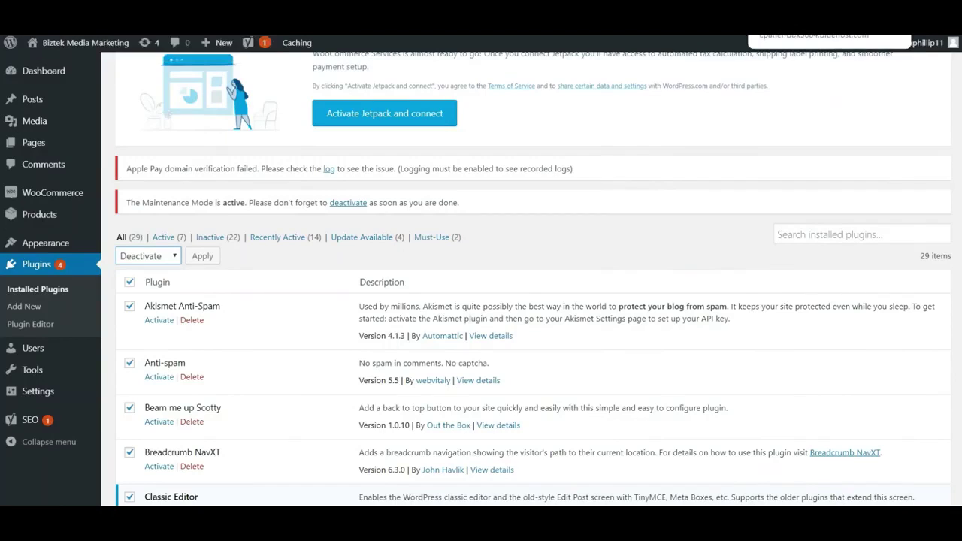
pyautogui.click(789, 33)
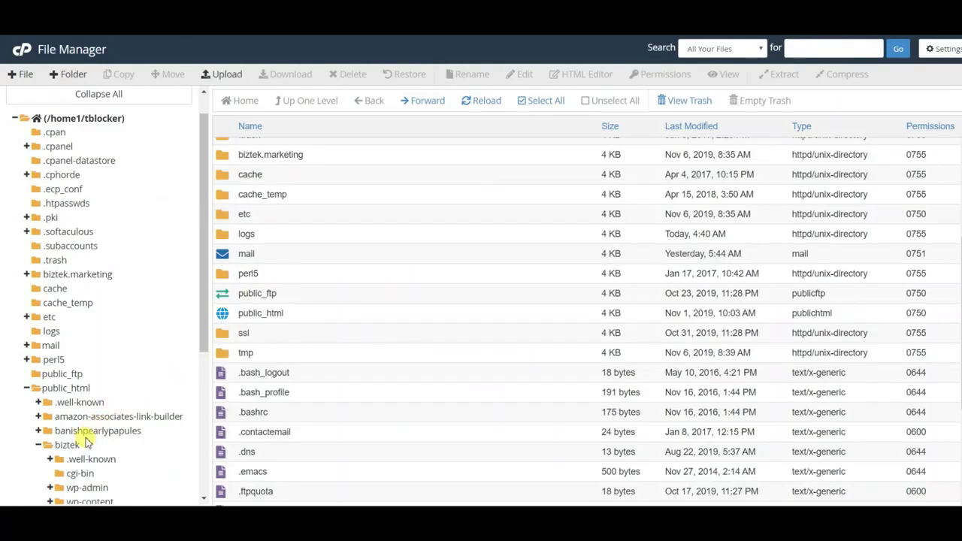
pyautogui.scroll(-1, 203, 352)
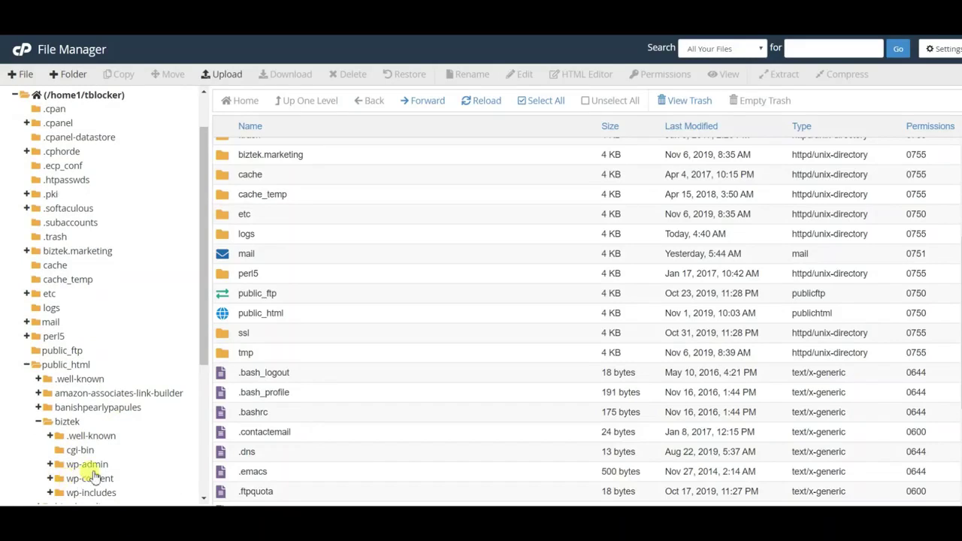
pyautogui.scroll(-1, 204, 348)
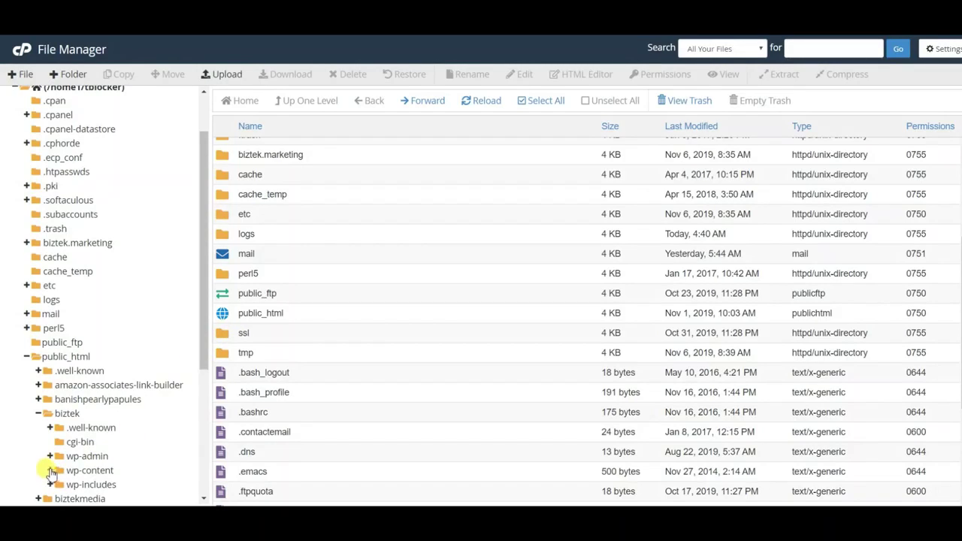
# Expand public_html > biztek > wp-content in the tree and show the uploads folder contents
pyautogui.click(50, 471)
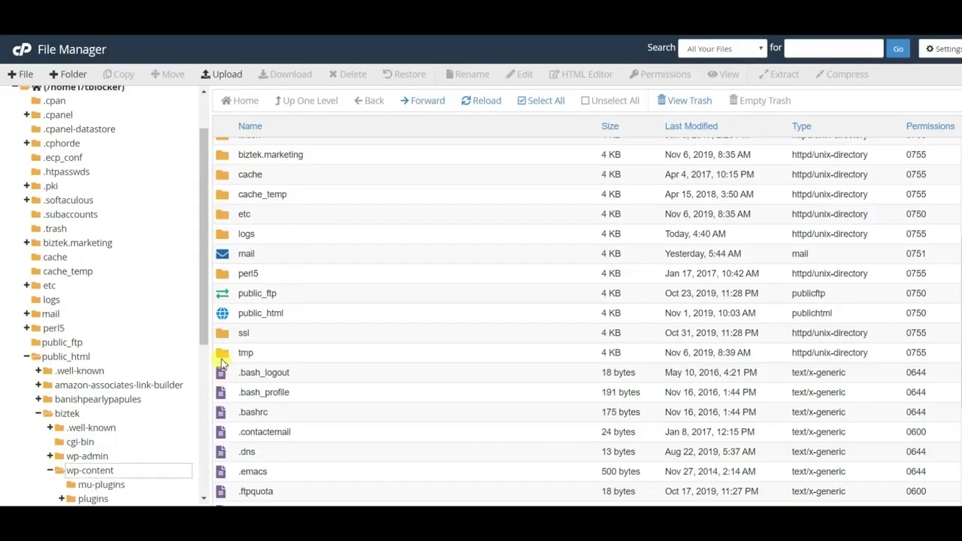
pyautogui.scroll(-1, 201, 339)
pyautogui.moveTo(202, 340); pyautogui.dragTo(201, 354)
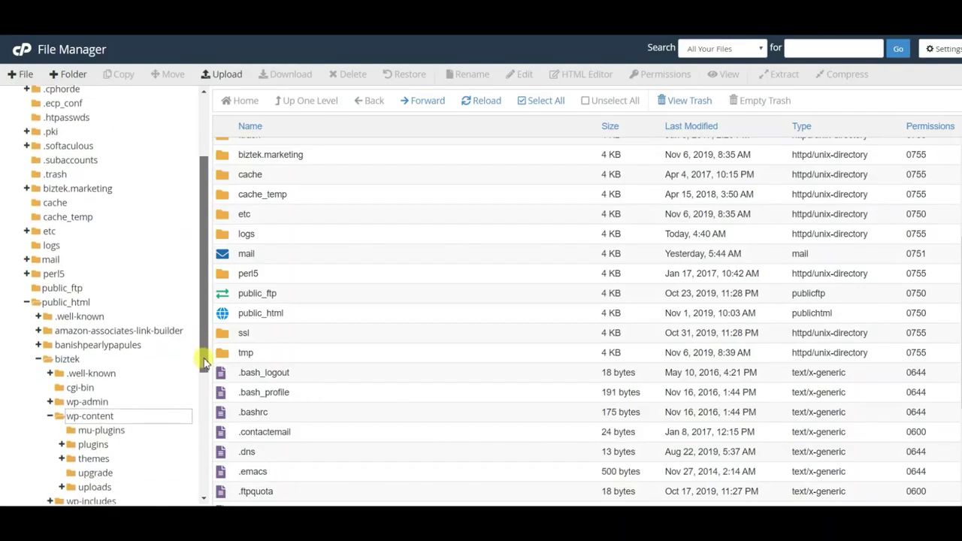
pyautogui.moveTo(204, 364); pyautogui.dragTo(185, 389)
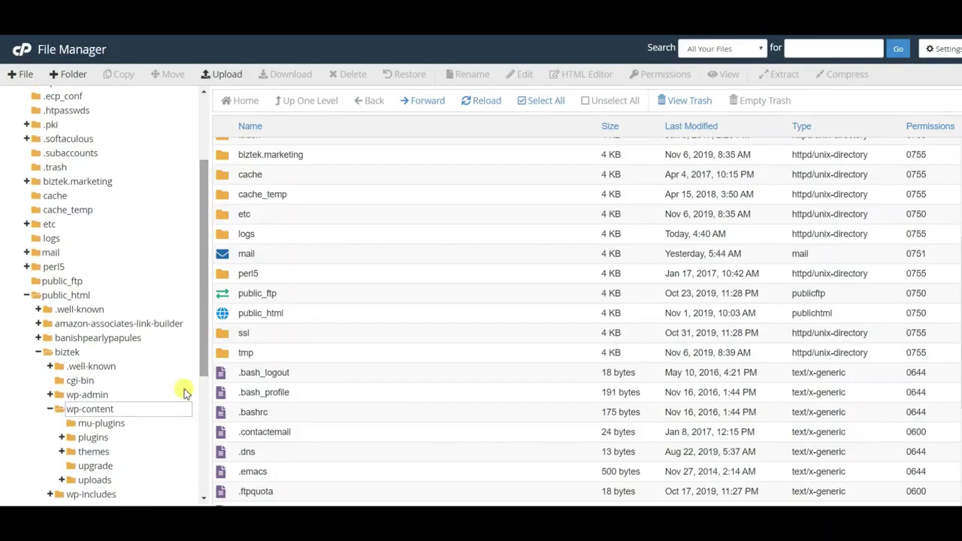
pyautogui.click(63, 480)
pyautogui.scroll(-1, 201, 357)
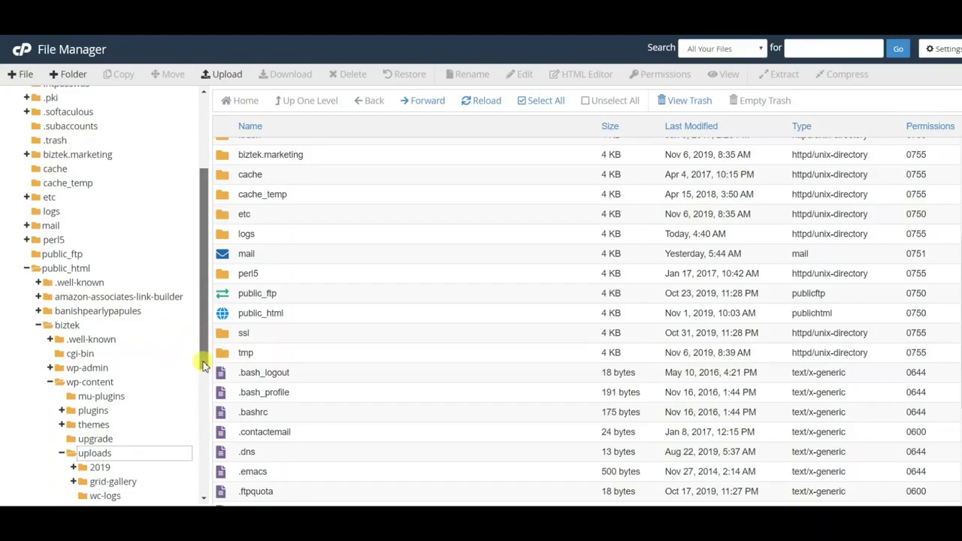
pyautogui.click(95, 436)
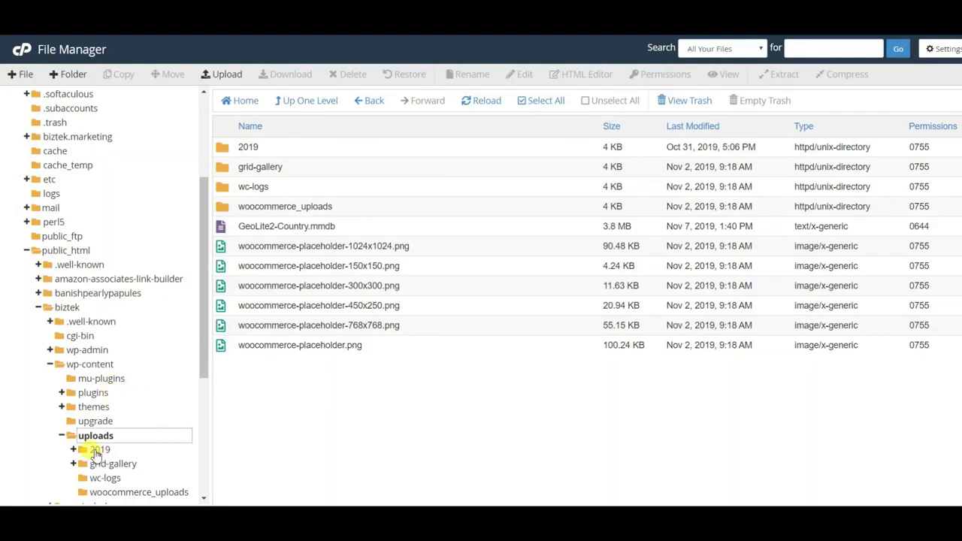
# Expand the 2019 uploads folder to list its month folders 10 and 11
pyautogui.click(98, 449)
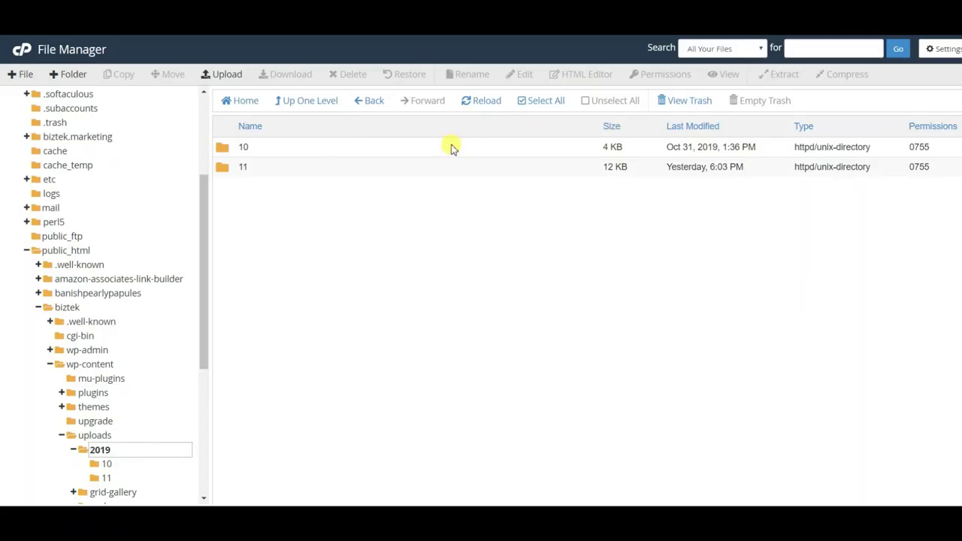
pyautogui.click(538, 103)
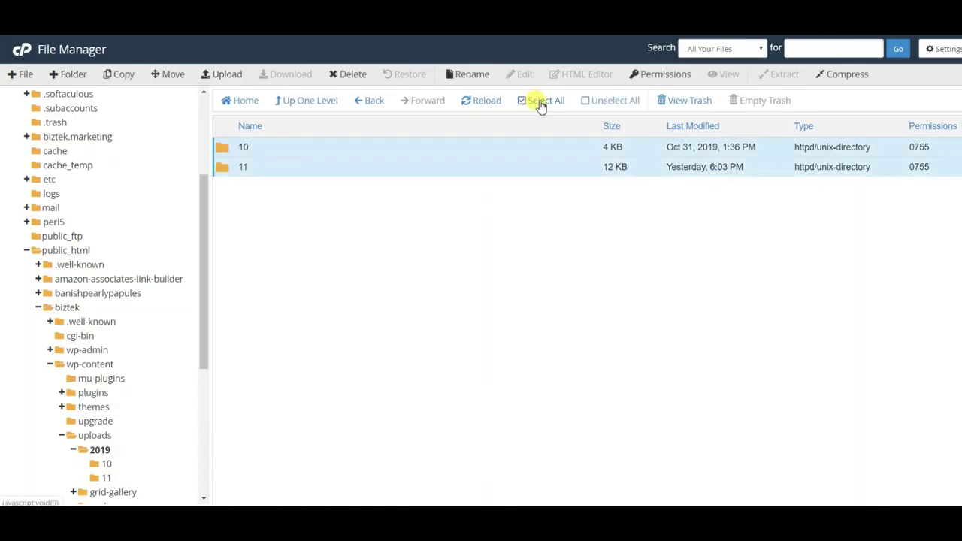
pyautogui.click(646, 74)
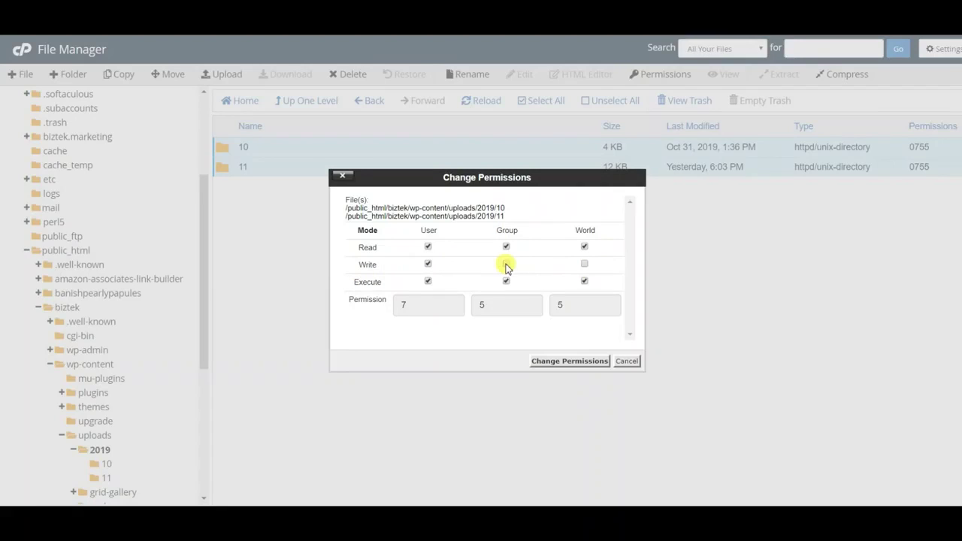
pyautogui.click(584, 281)
pyautogui.click(507, 282)
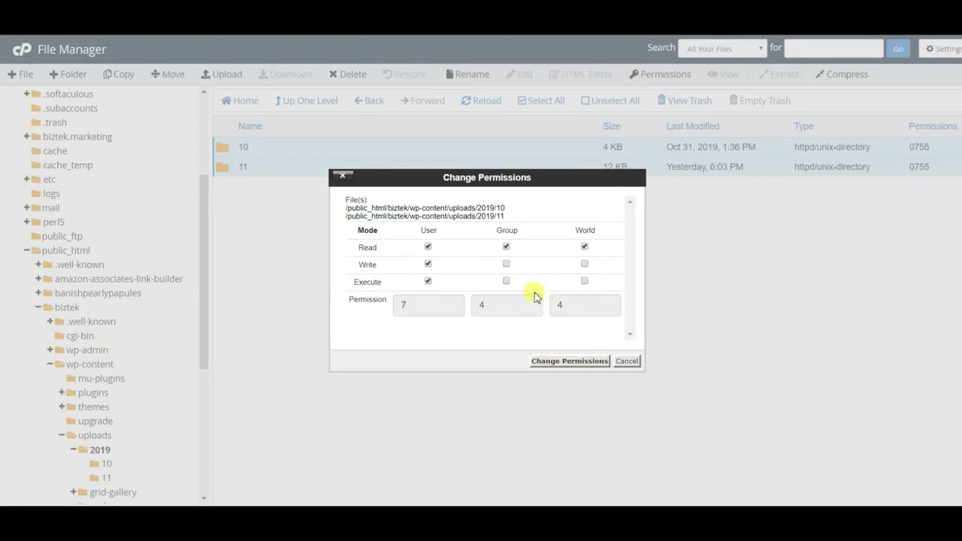
pyautogui.click(507, 282)
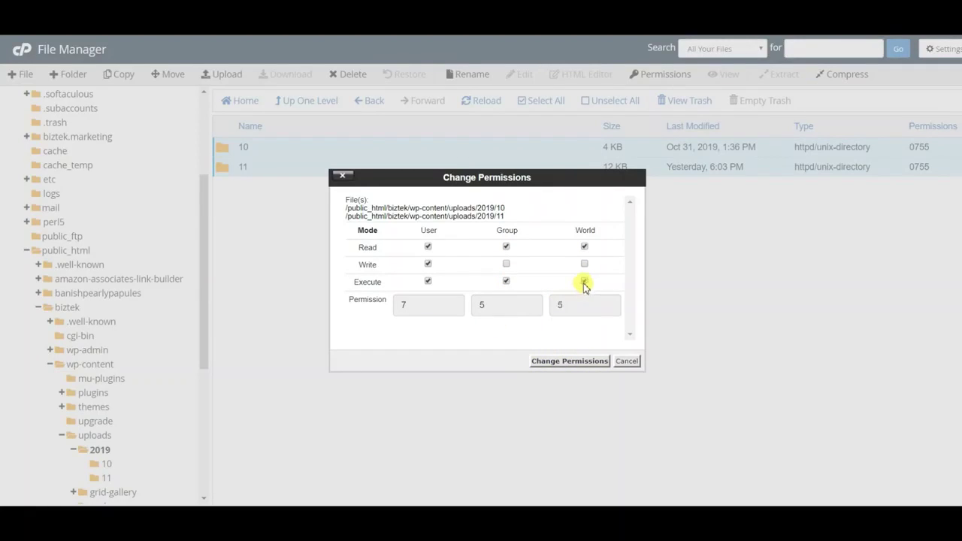
pyautogui.click(626, 362)
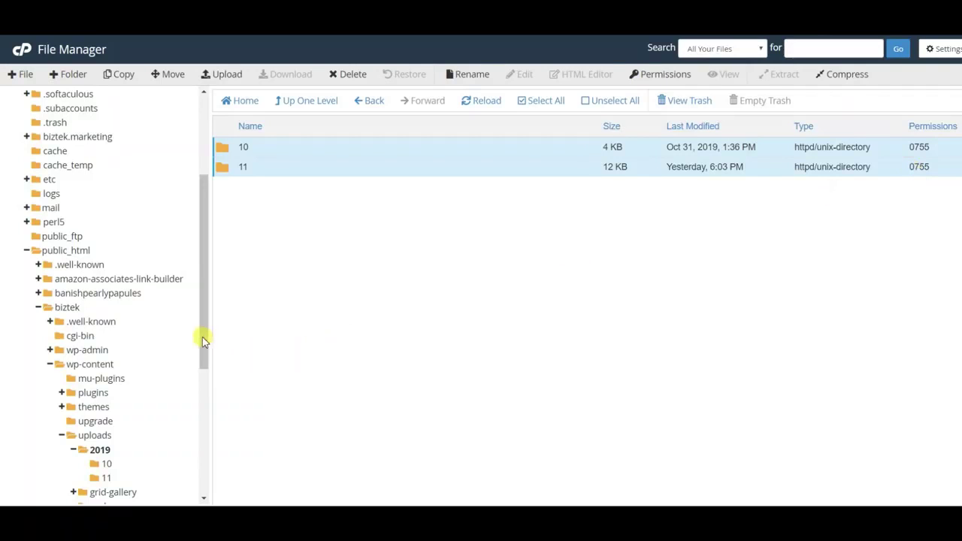
# Open folder 2019/11 and scroll its image list, comparing it against the Media Library tab
pyautogui.click(104, 479)
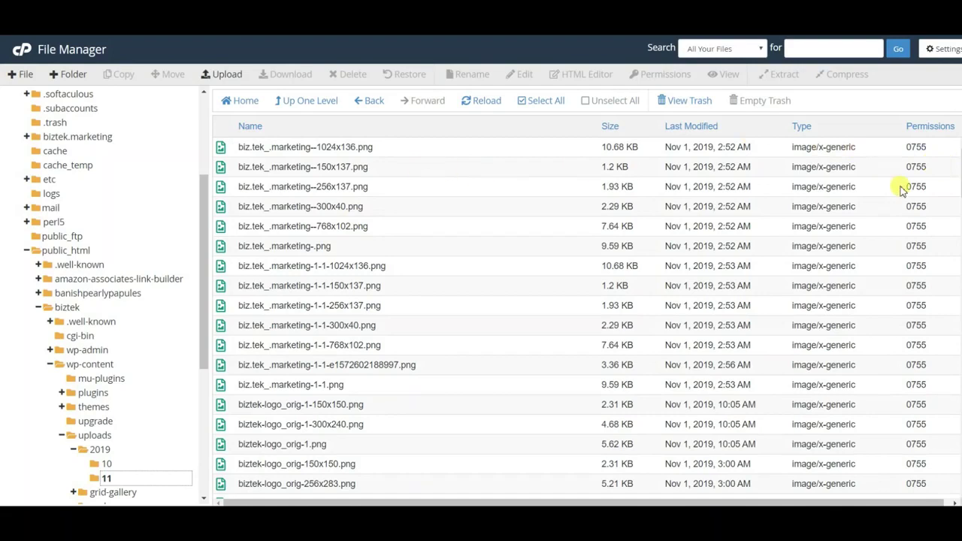
pyautogui.scroll(-12, 586, 316)
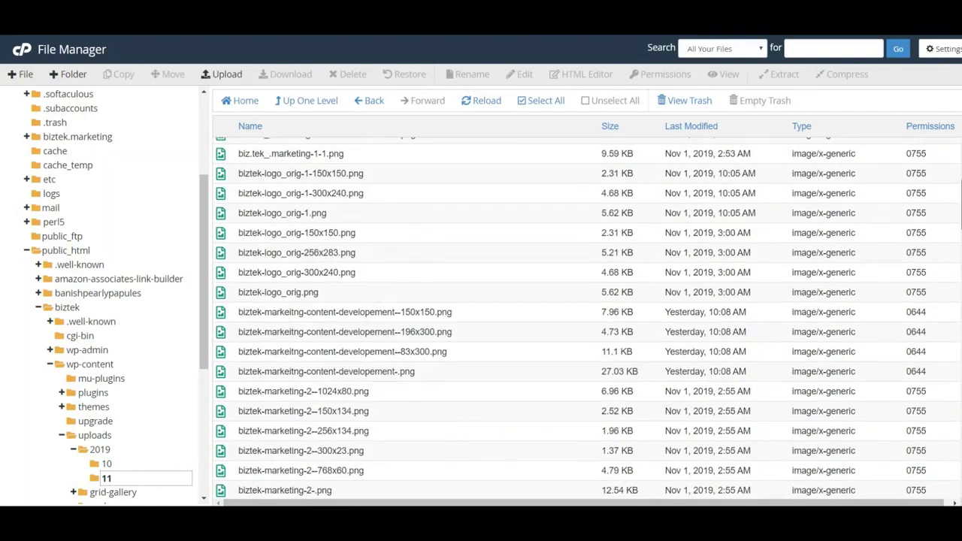
pyautogui.click(218, 30)
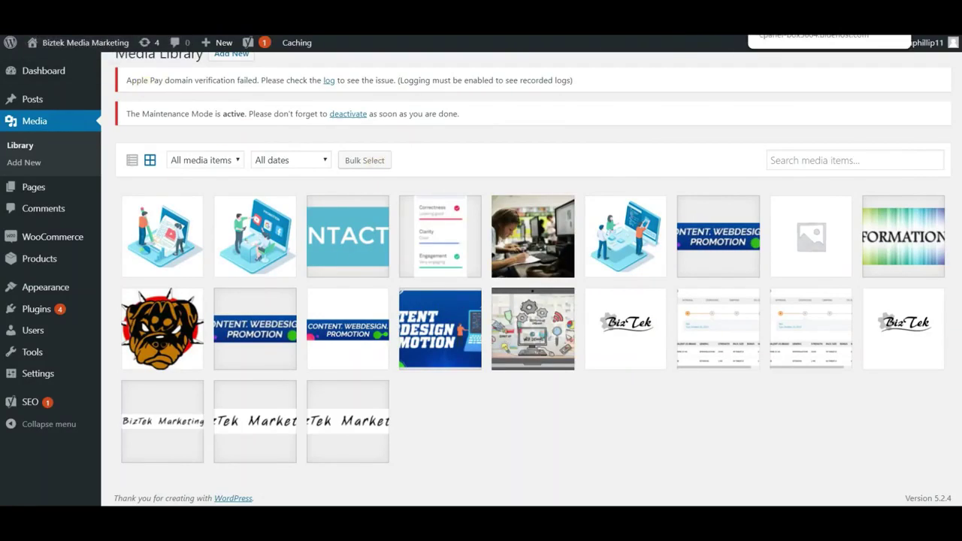
pyautogui.hotkey('ctrl', 'Tab')
pyautogui.scroll(-18, 954, 451)
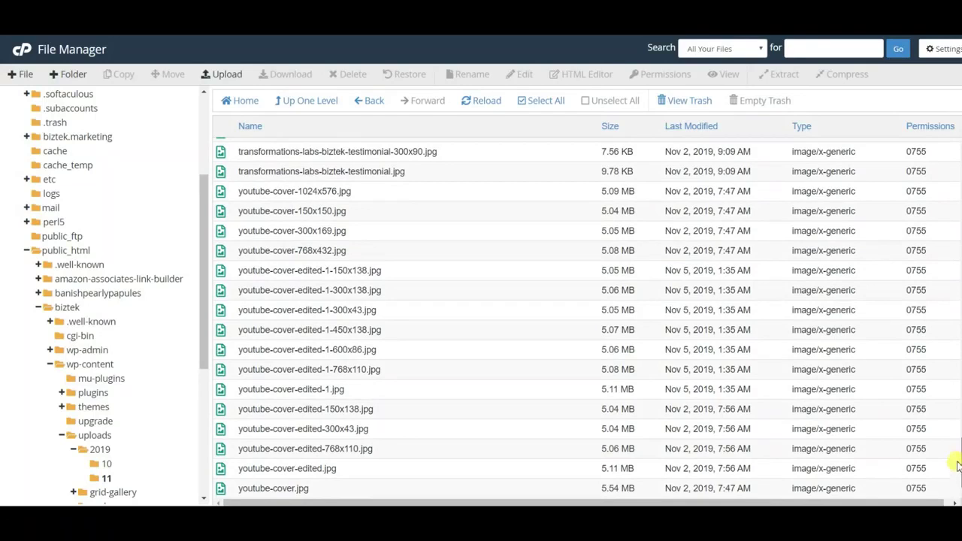
pyautogui.scroll(4, 952, 462)
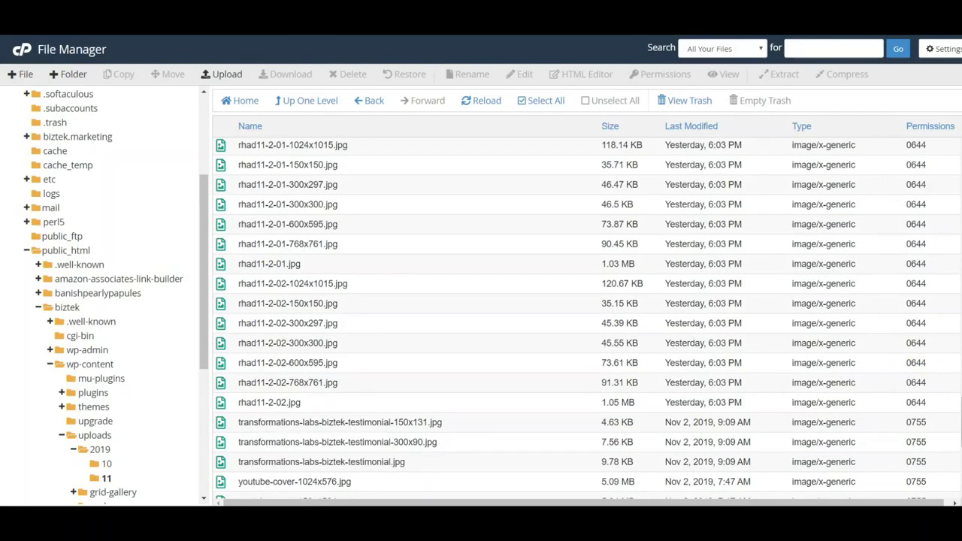
pyautogui.scroll(7, 922, 367)
pyautogui.scroll(12, 586, 316)
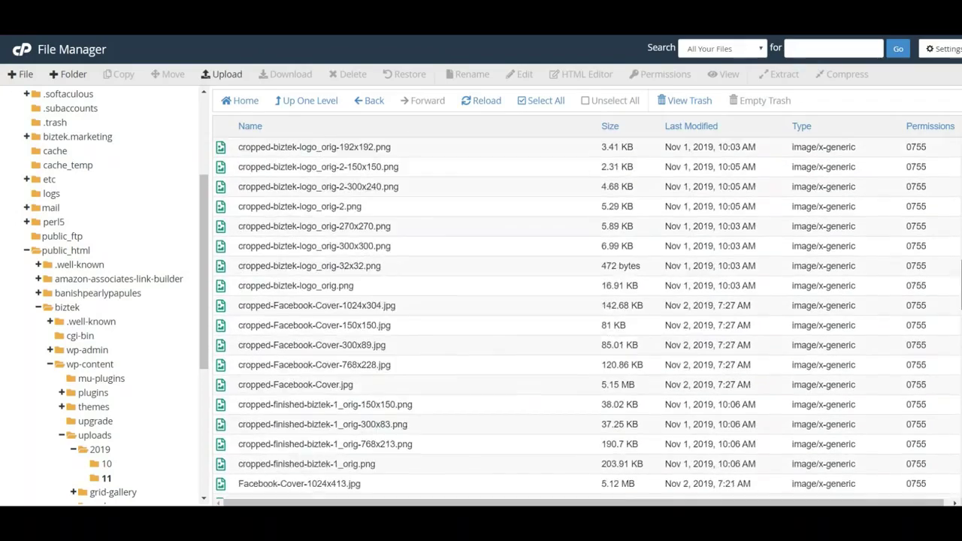
pyautogui.scroll(3, 587, 316)
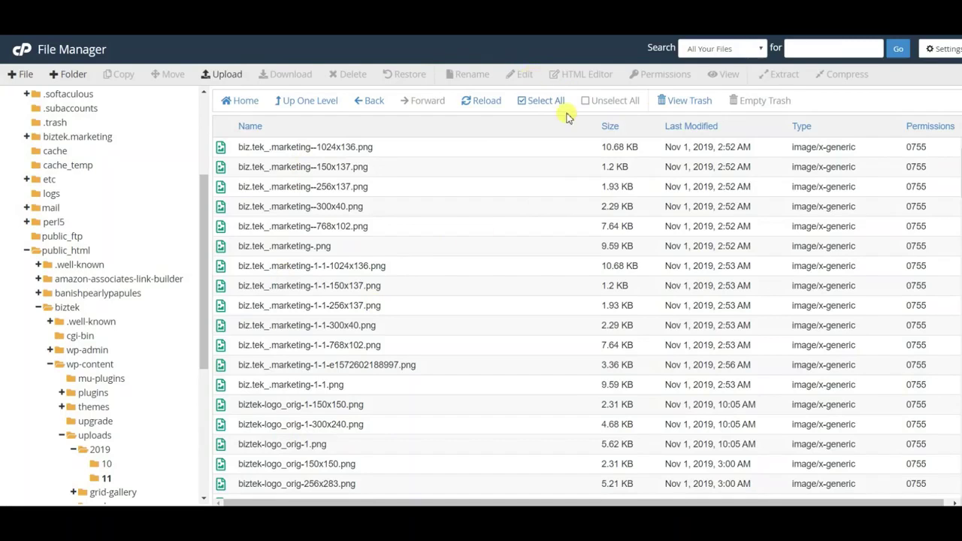
# Select all folder 11 files and confirm their permissions read 755, cancelling without applying changes
pyautogui.click(536, 103)
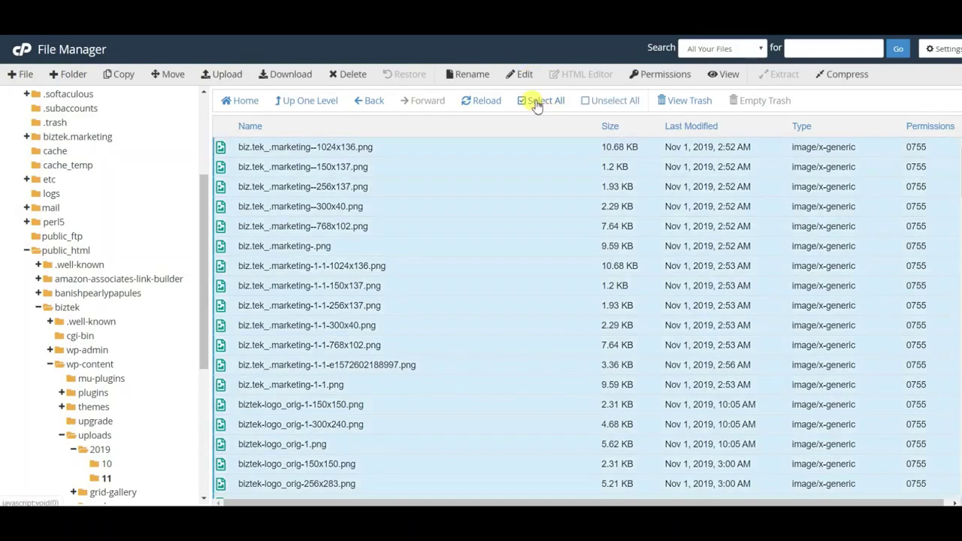
pyautogui.click(648, 75)
pyautogui.moveTo(634, 215); pyautogui.dragTo(630, 271)
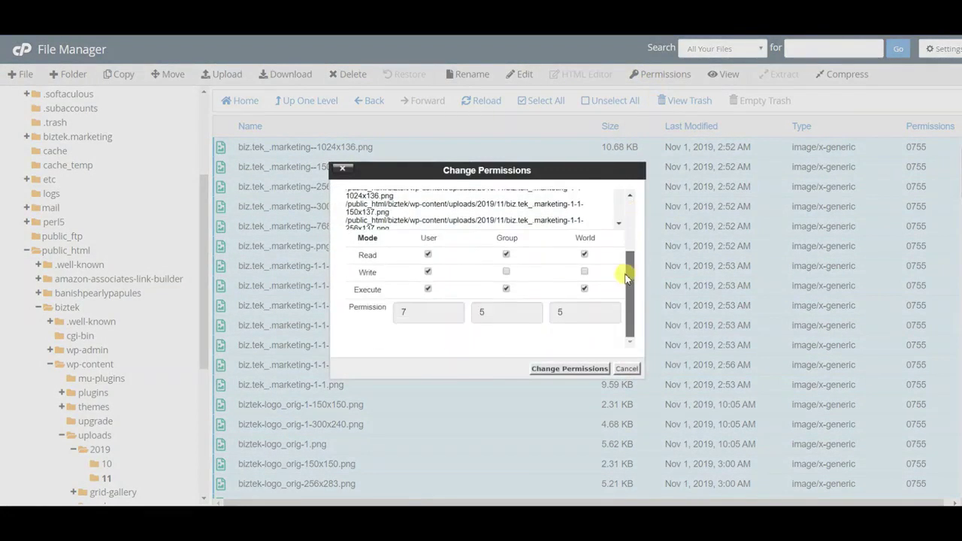
pyautogui.click(506, 288)
pyautogui.click(583, 291)
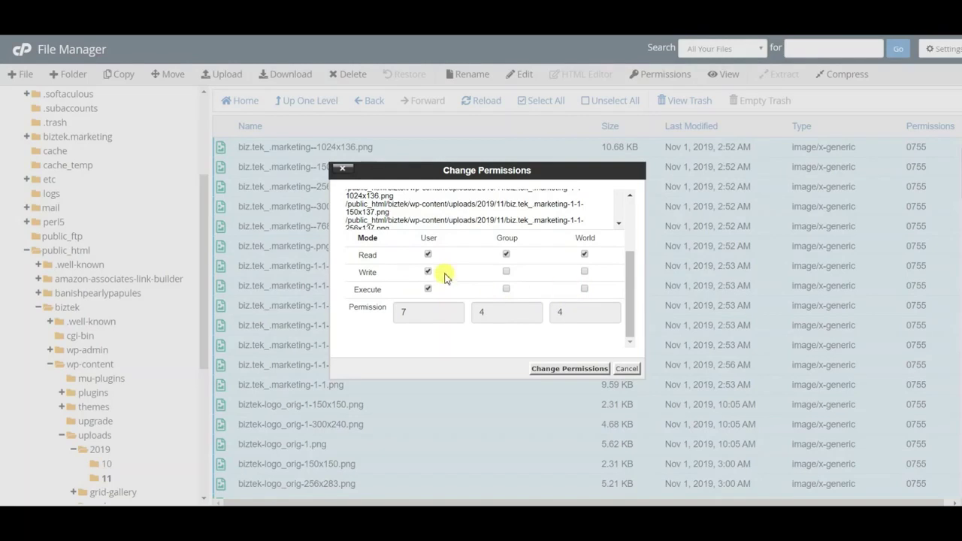
pyautogui.click(506, 288)
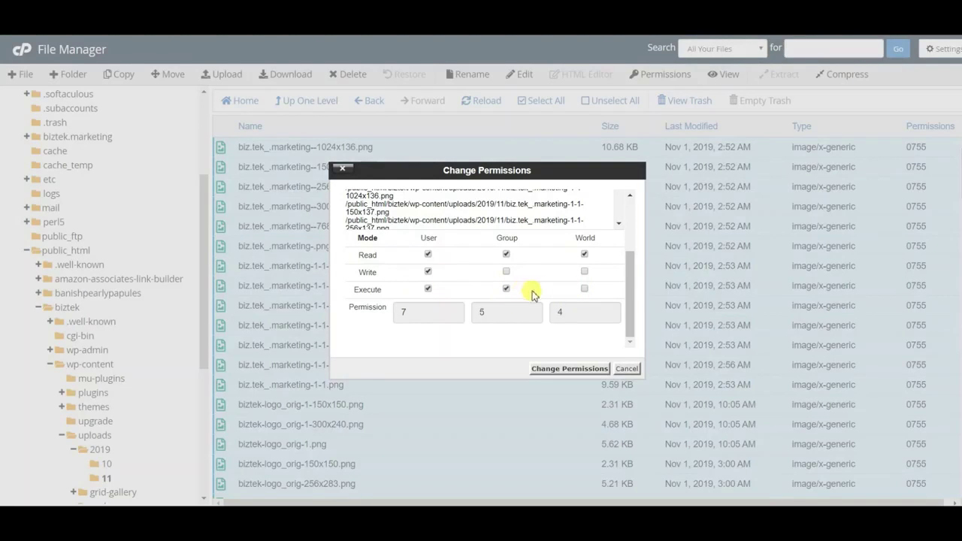
pyautogui.click(627, 368)
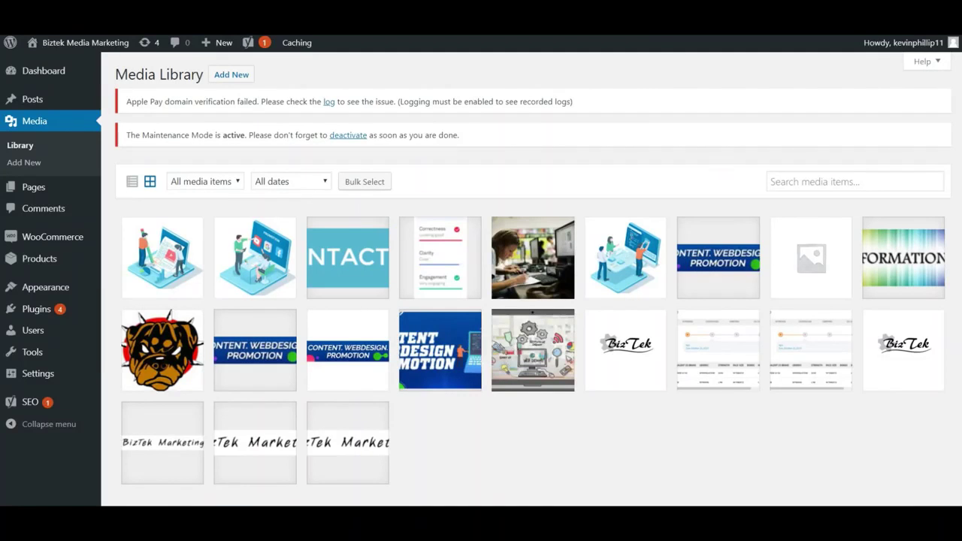
pyautogui.scroll(-1, 533, 278)
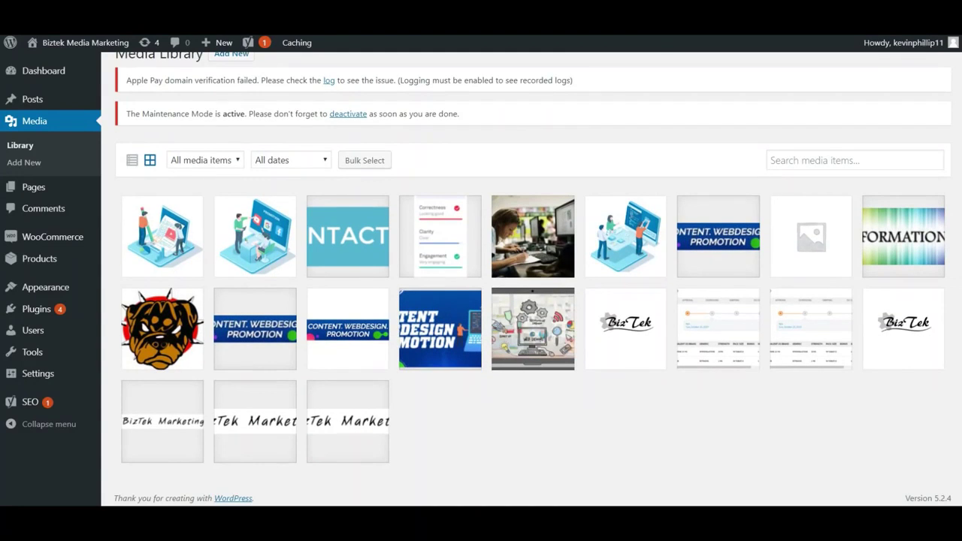